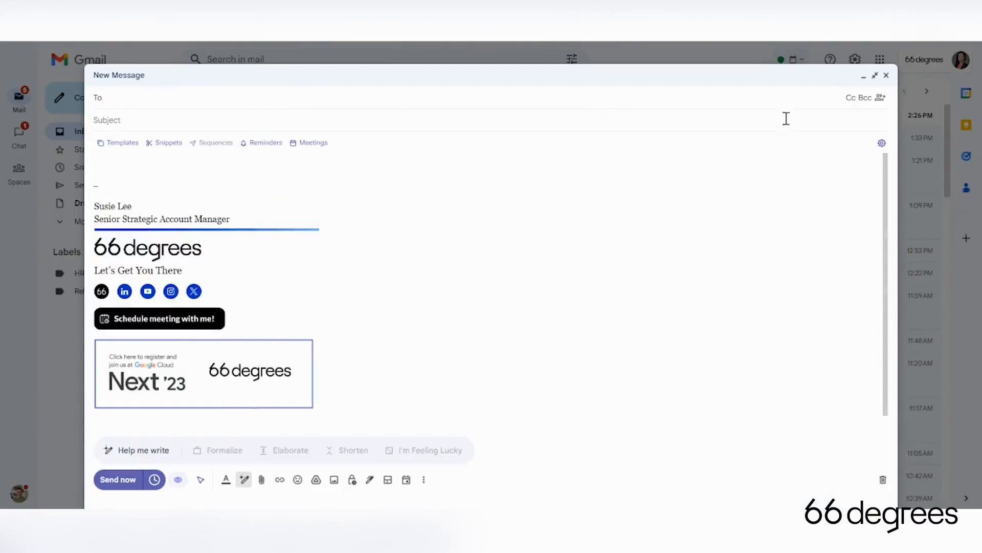
Step: Turn on mail merge for the new message and choose the "Mail Merge Example" spreadsheet as the recipient source
{"action": "left_click", "coordinate": [881, 98]}
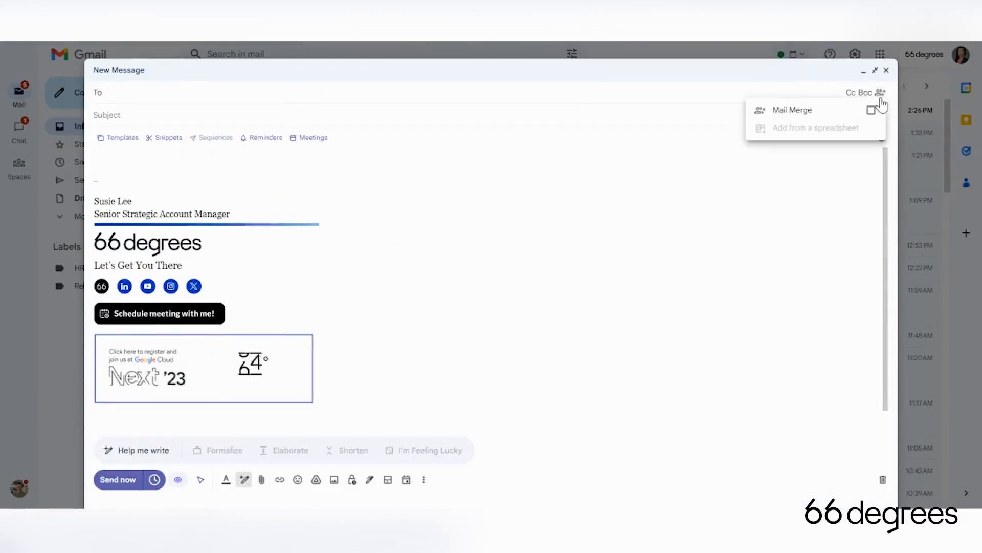
{"action": "left_click", "coordinate": [870, 111]}
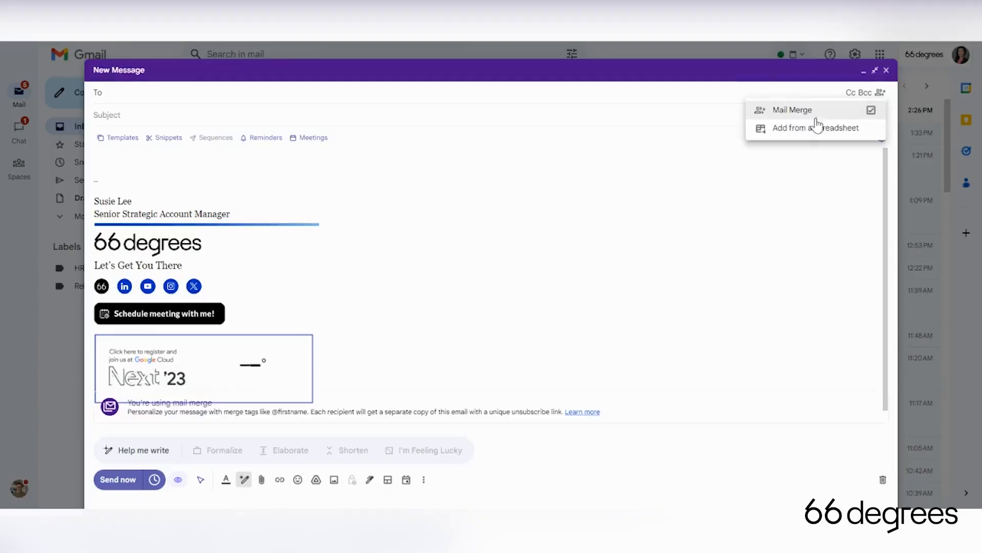
{"action": "left_click", "coordinate": [805, 131]}
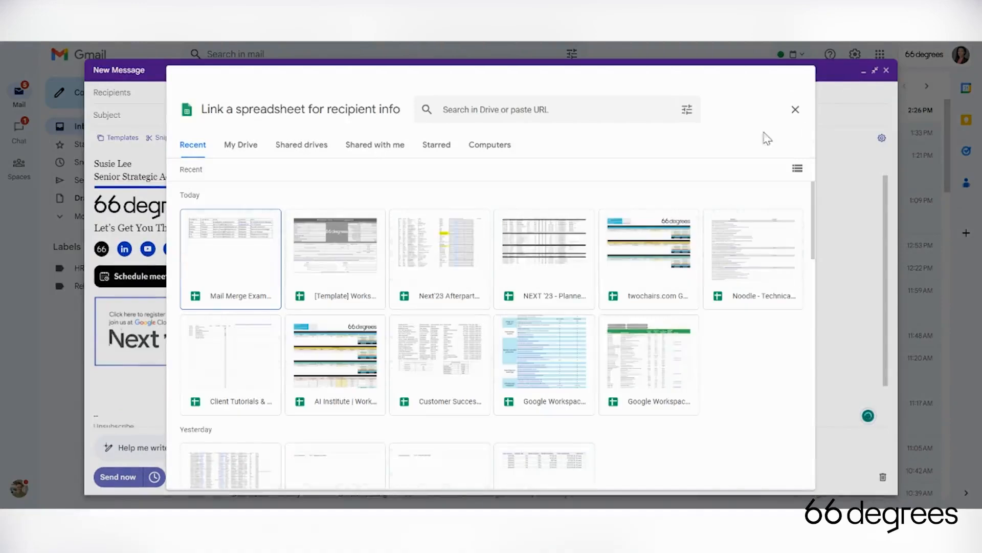
{"action": "left_click", "coordinate": [271, 274]}
{"action": "double_click", "coordinate": [272, 274]}
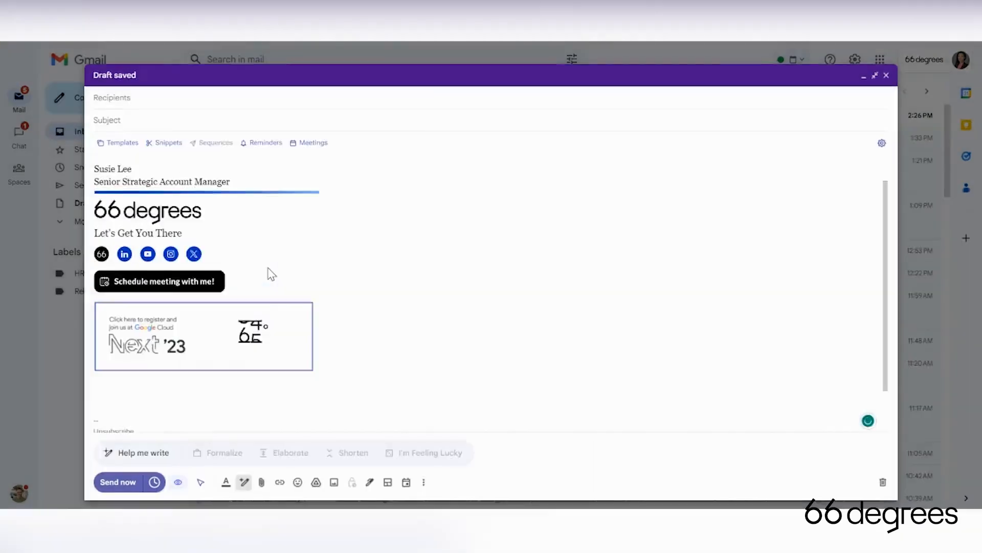
{"action": "left_click", "coordinate": [512, 258]}
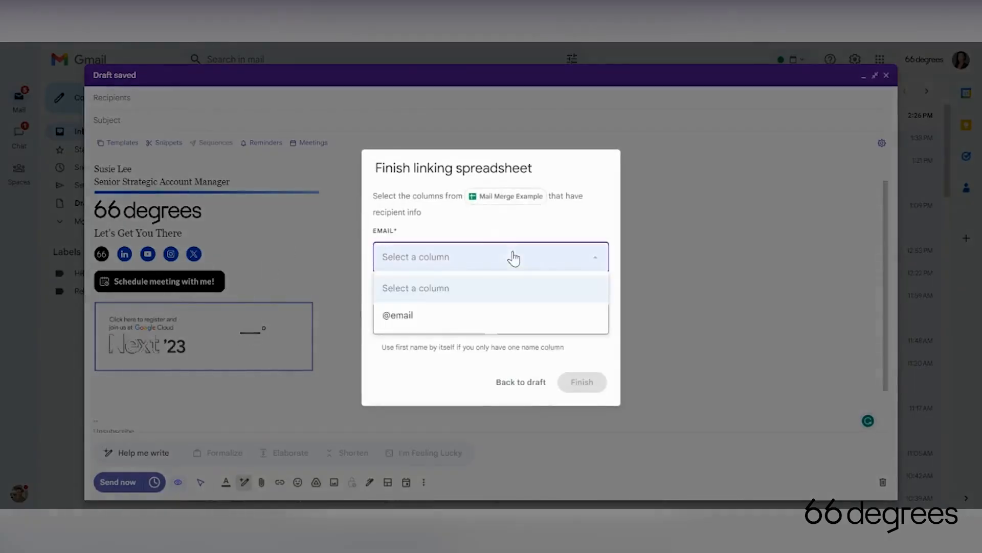
{"action": "left_click", "coordinate": [436, 315]}
{"action": "left_click", "coordinate": [432, 329]}
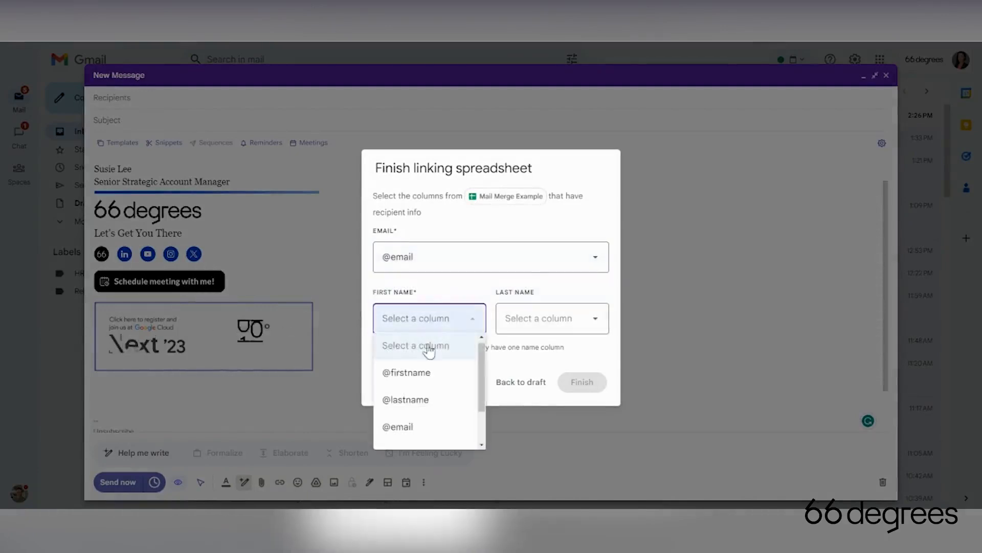
{"action": "left_click", "coordinate": [427, 373]}
{"action": "left_click", "coordinate": [572, 276]}
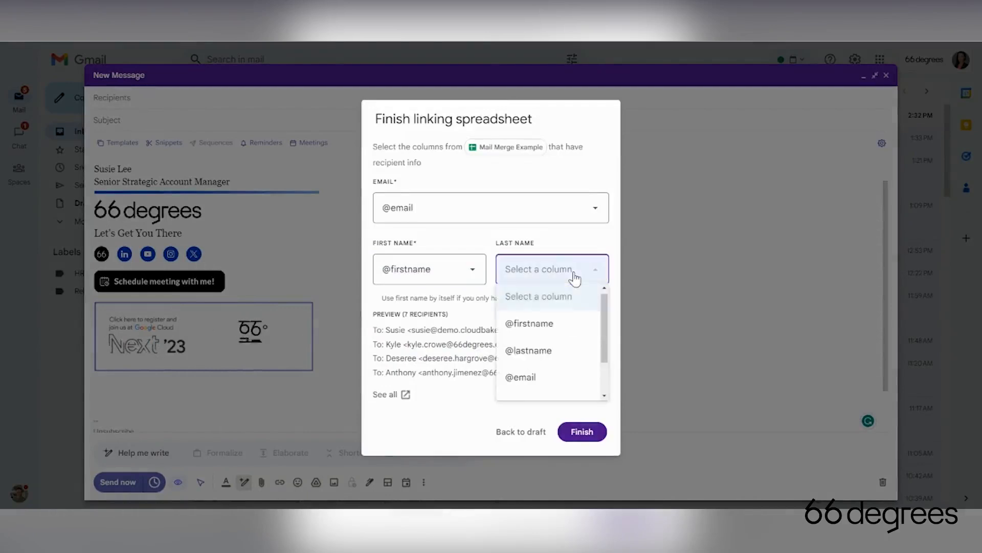
{"action": "left_click", "coordinate": [568, 329]}
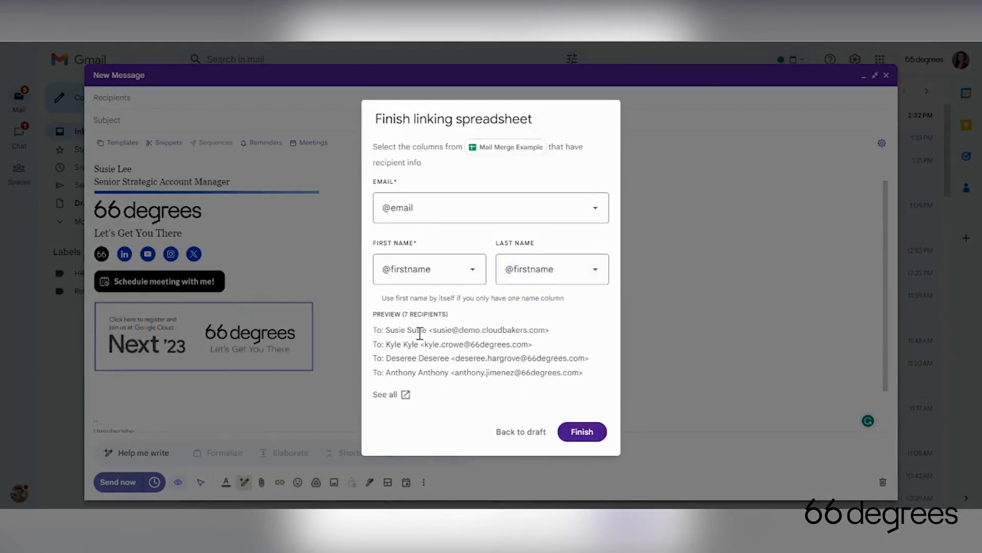
{"action": "left_click", "coordinate": [595, 275]}
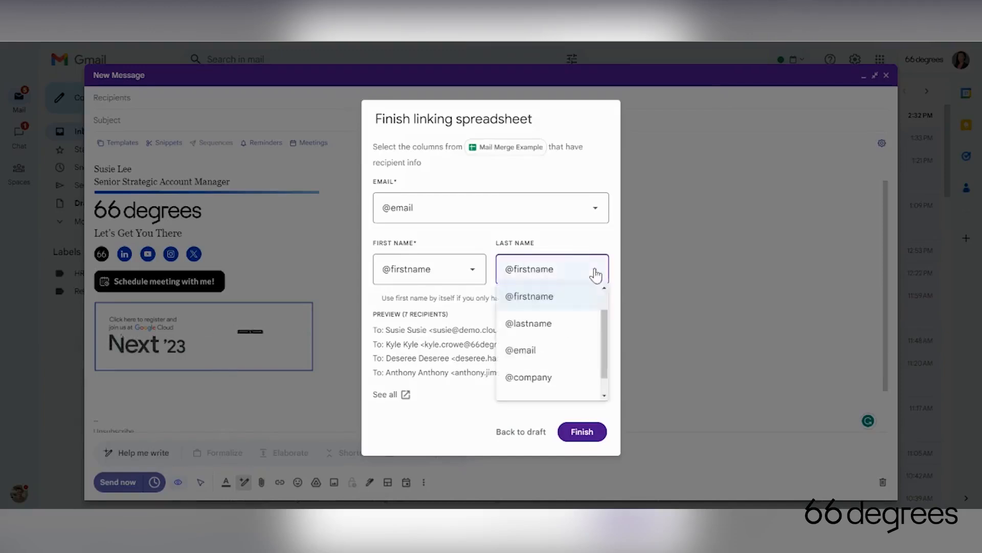
{"action": "left_click", "coordinate": [570, 324]}
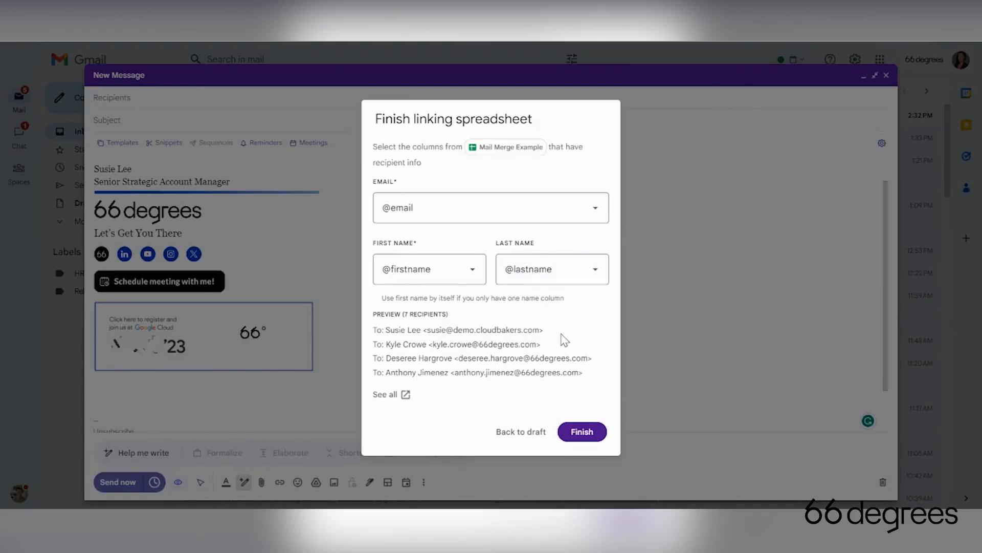
{"action": "left_click", "coordinate": [588, 434]}
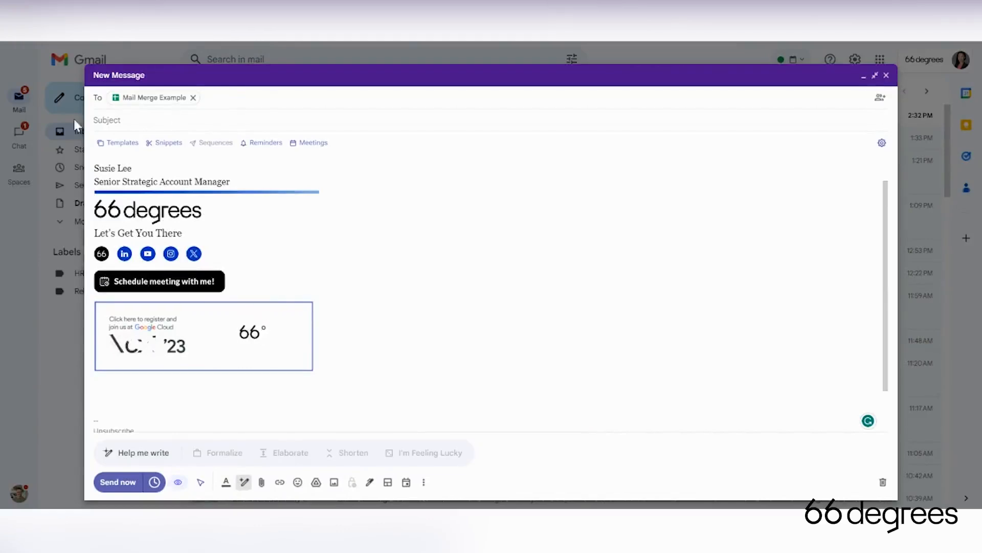
Step: Enter the subject "Invite to Google Next!" and insert the conference invitation text starting with "Dear Name," above the signature
{"action": "left_click", "coordinate": [213, 121]}
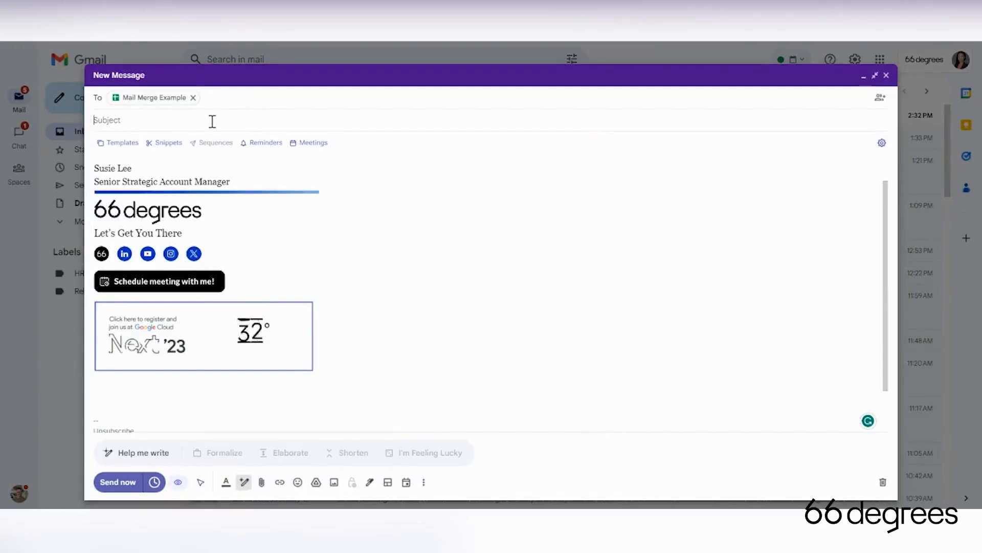
{"action": "type", "text": "Invite to Google Next!"}
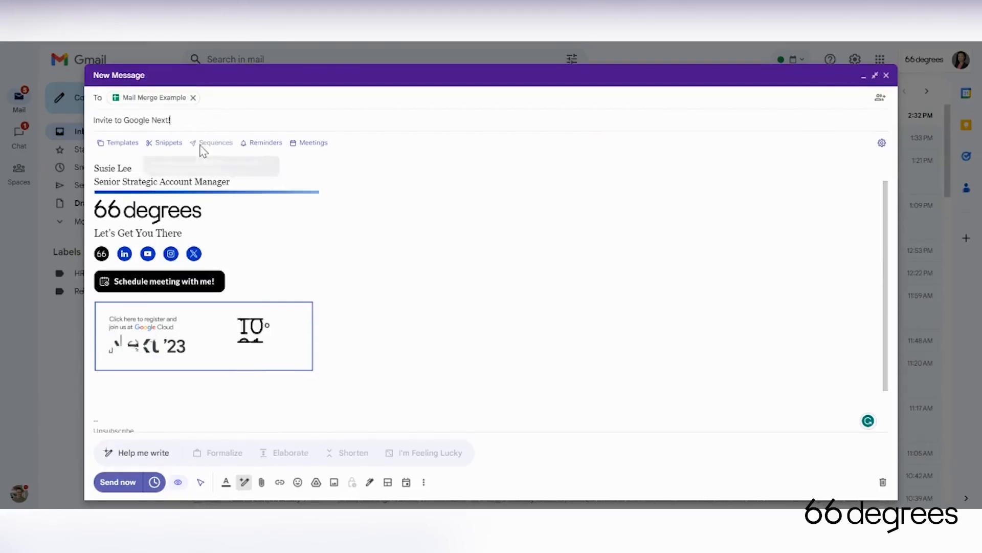
{"action": "scroll", "coordinate": [194, 220], "scroll_direction": "up", "scroll_amount": 1}
{"action": "left_click", "coordinate": [121, 165]}
{"action": "type", "text": "Dear Name, You are cordially invited to Google Next, the annual conference for Google's developer community. The event will be held on August 29th in San Francisco, California. Google Next is a great opportunity to learn about the latest Google products and technologies, network with other developers, and get inspired by the latest trends in the tech industry. We have a great lineup of speakers and sessions planned, including: Sundar Pichai, CEO of Google Kent Walker, President of Global Affairs and Chief Legal Officer of Google Vint Cerf, Co-founder of the Internet And many more! We hope you can join us! To register, please visit: https://www.google.com/next/ We look forward to seeing you there! Sincerely, The Google Next Team"}
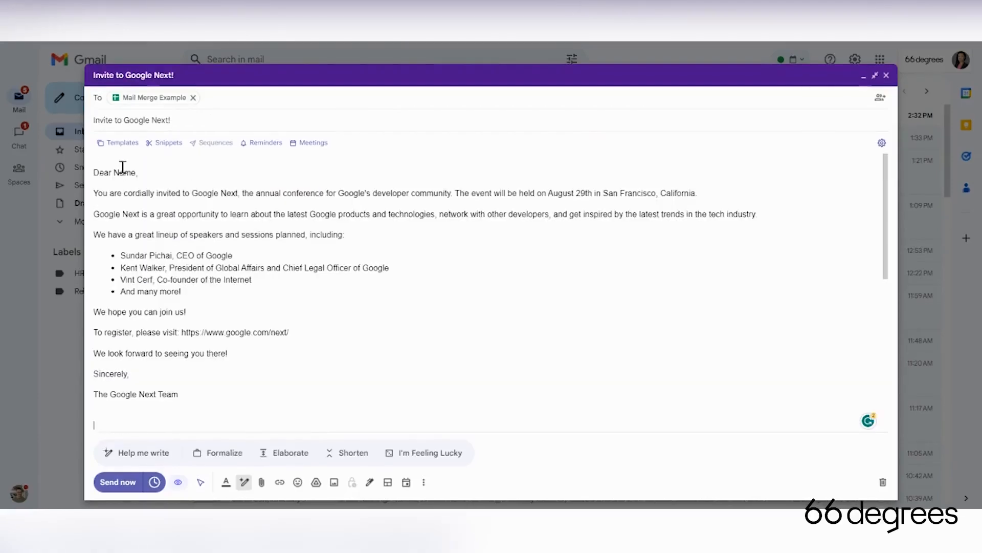
{"action": "double_click", "coordinate": [123, 169]}
{"action": "key", "text": "BackSpace"}
{"action": "type", "text": "@"}
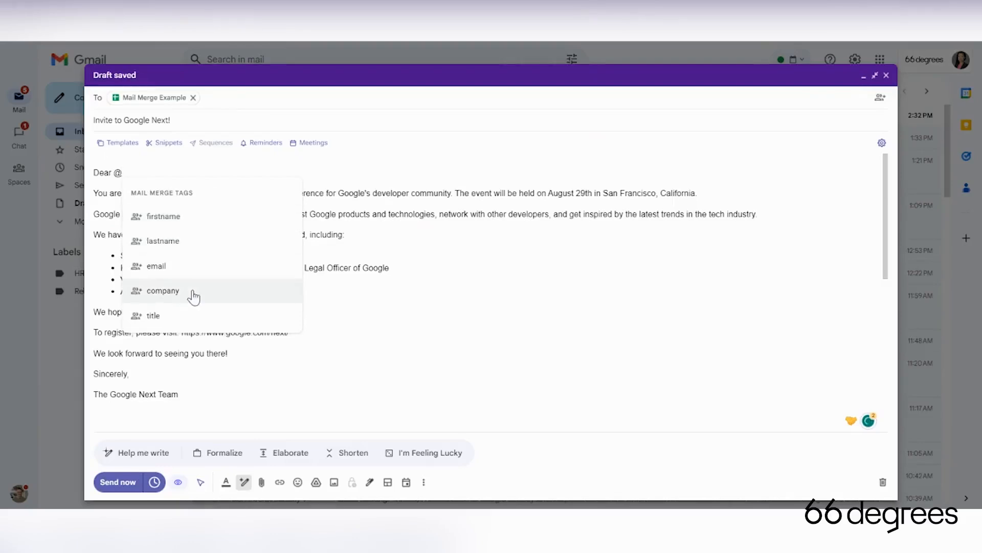
{"action": "left_click", "coordinate": [193, 225]}
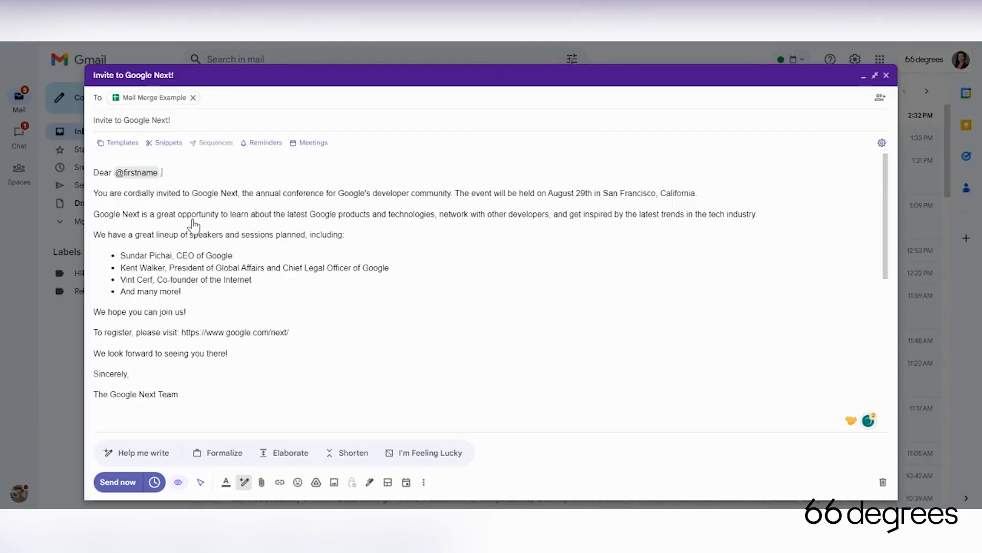
{"action": "left_click", "coordinate": [236, 193]}
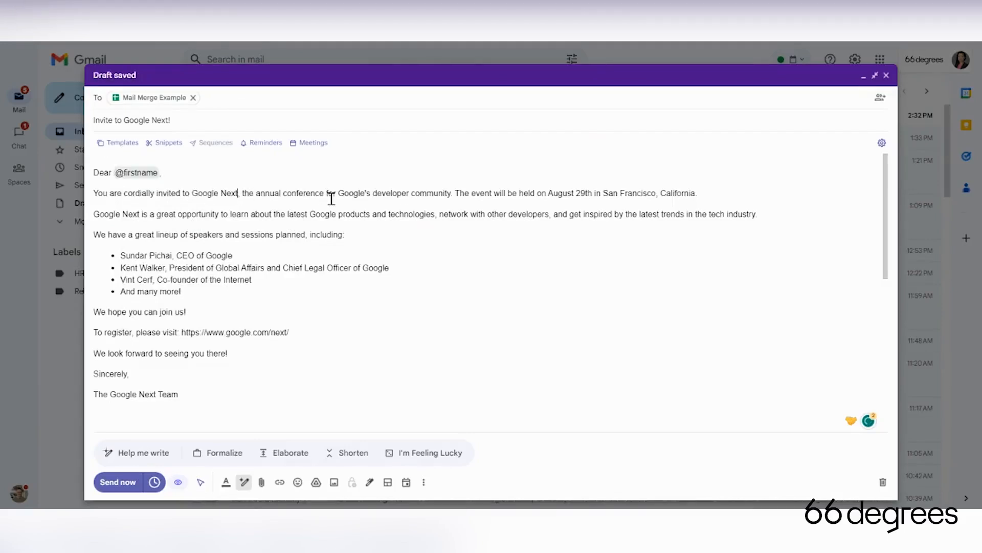
{"action": "type", "text": ", as the "}
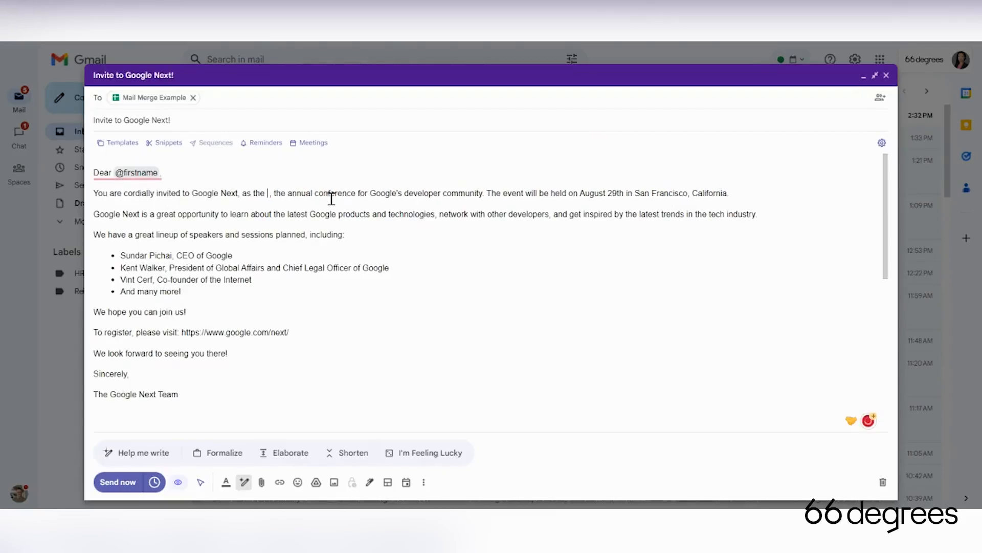
{"action": "type", "text": " @"}
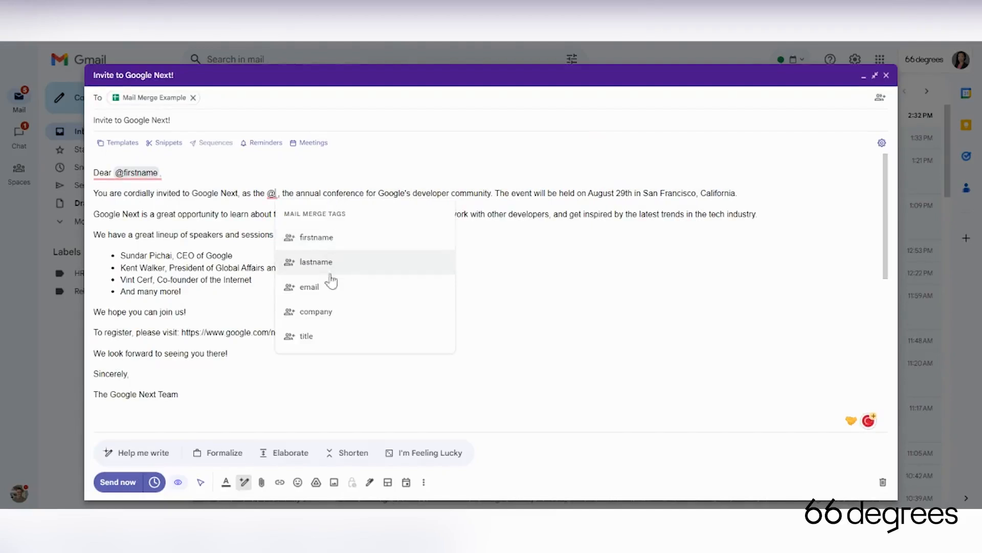
{"action": "left_click", "coordinate": [307, 336]}
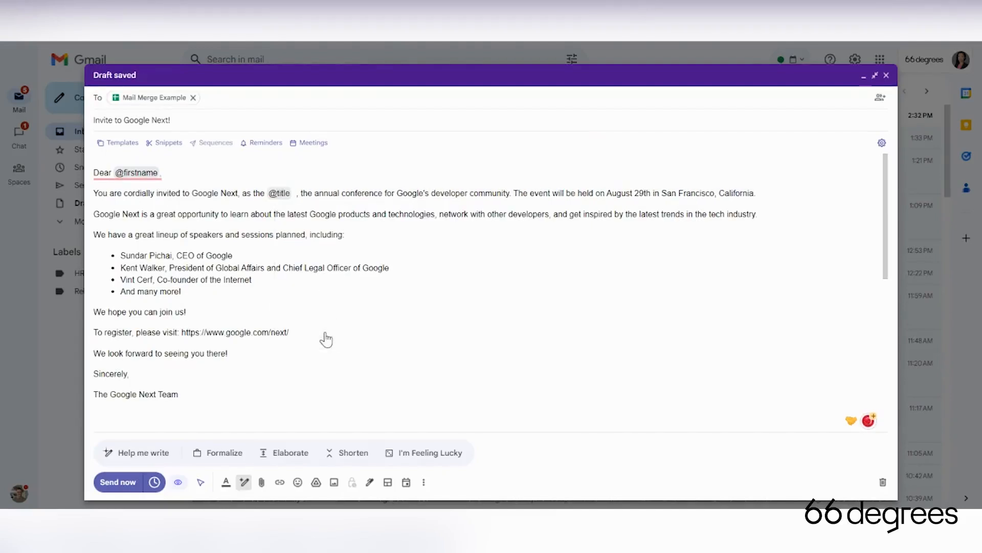
{"action": "type", "text": "of "}
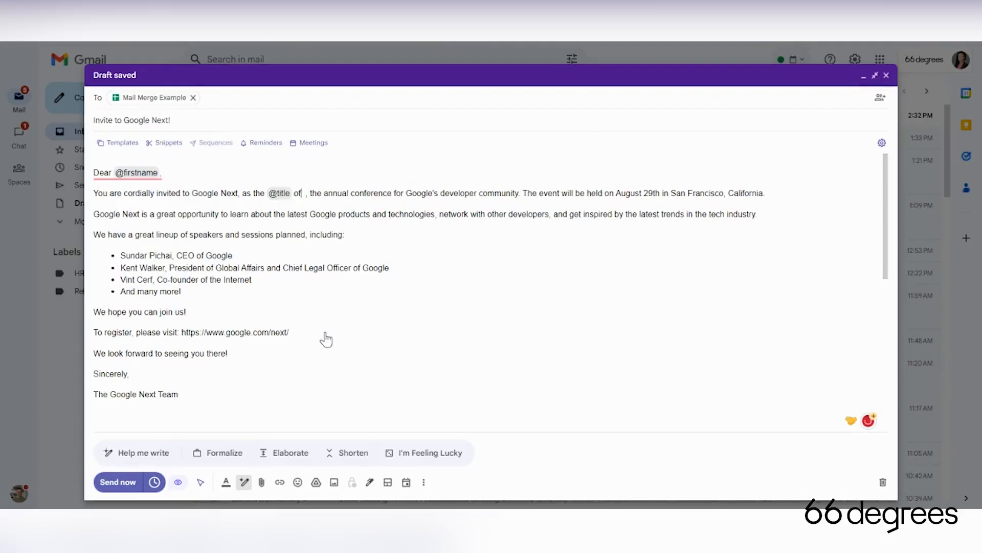
{"action": "type", "text": "@"}
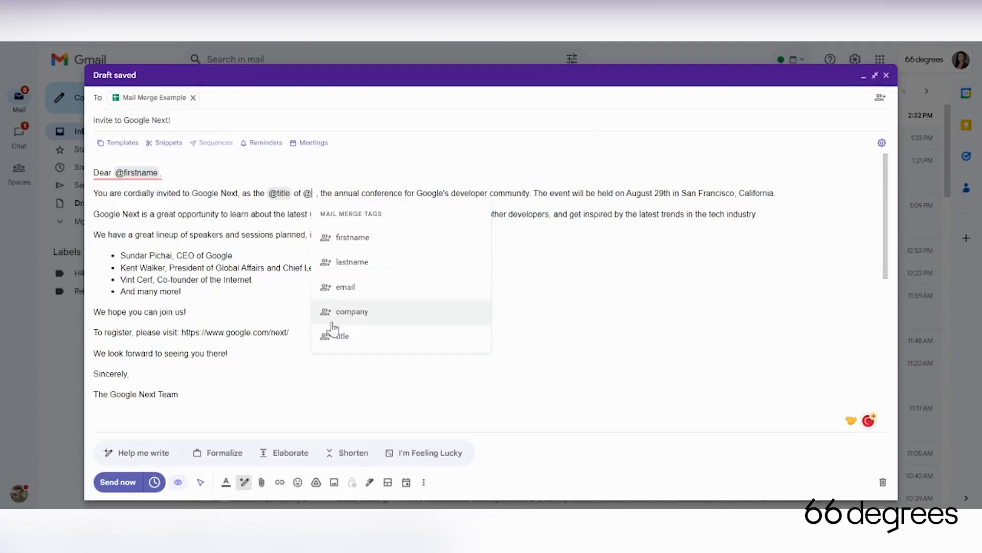
{"action": "left_click", "coordinate": [340, 313]}
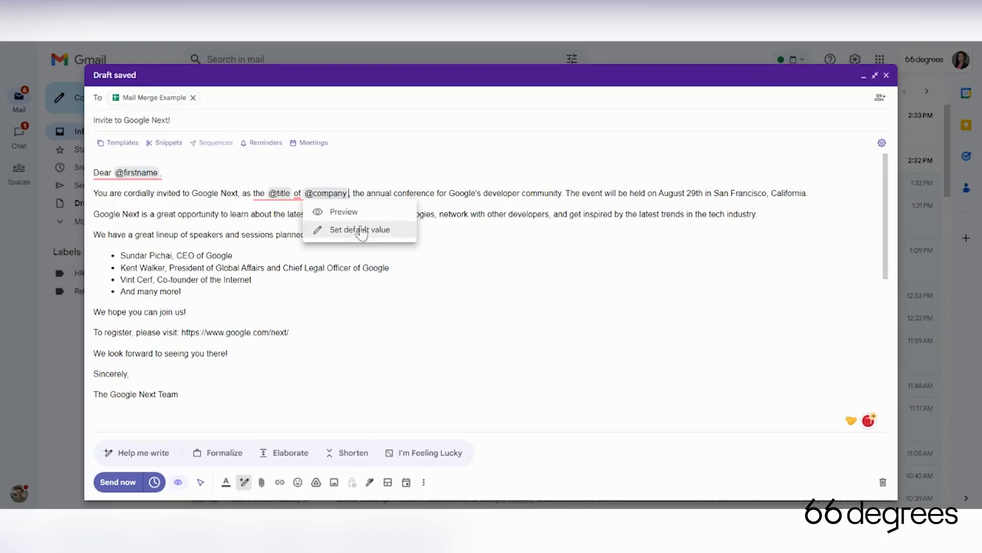
{"action": "left_click", "coordinate": [344, 211]}
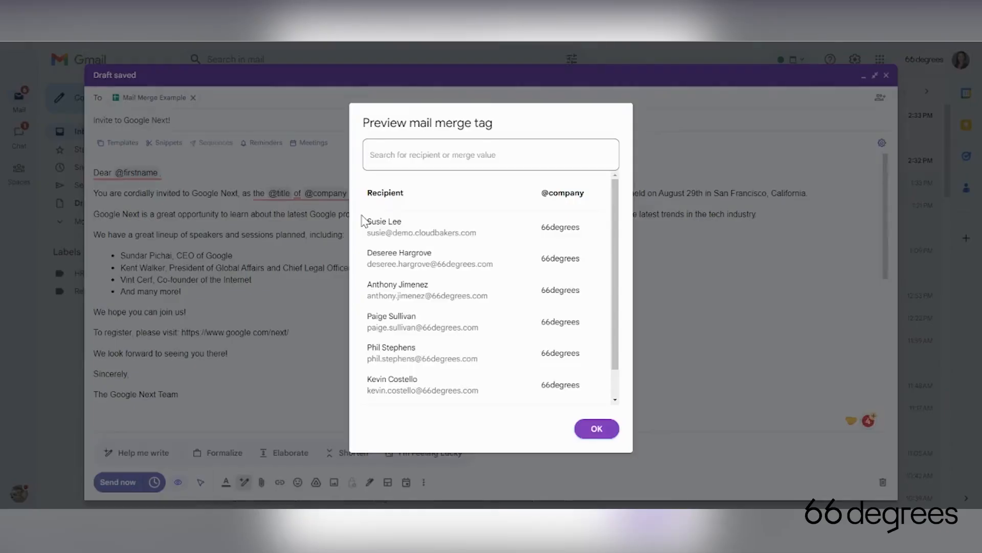
{"action": "scroll", "coordinate": [465, 276], "scroll_direction": "down", "scroll_amount": 2}
{"action": "scroll", "coordinate": [467, 280], "scroll_direction": "up", "scroll_amount": 1}
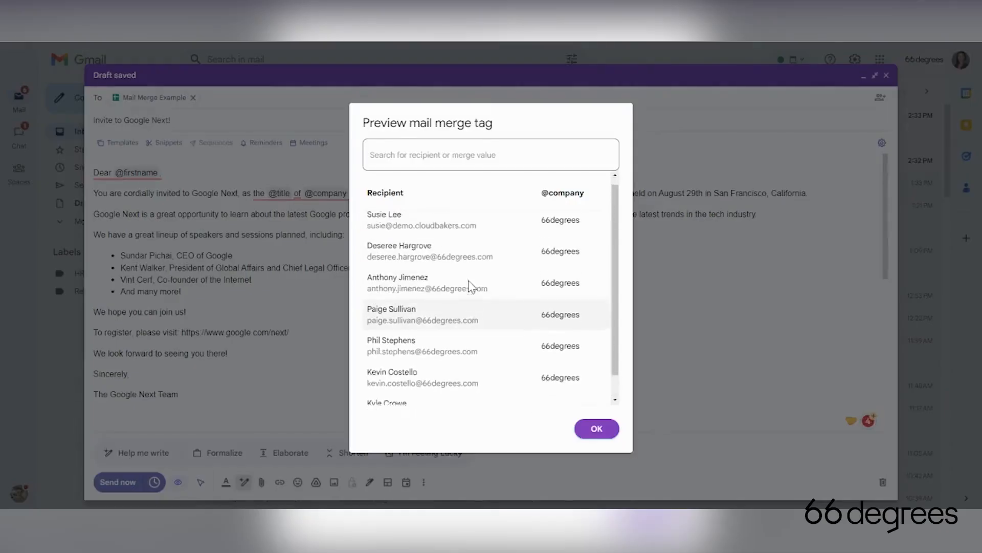
{"action": "left_click", "coordinate": [606, 434]}
{"action": "mouse_move", "coordinate": [299, 189]}
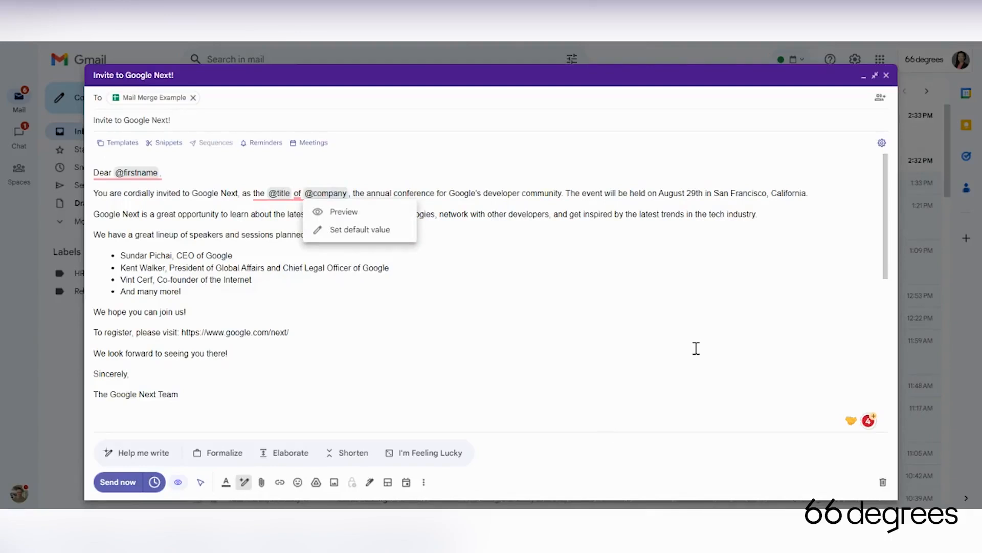
Step: Send the mail merge to all recipients and open the received "Invite to Google Next!" email in a recipient's inbox
{"action": "left_click", "coordinate": [120, 483]}
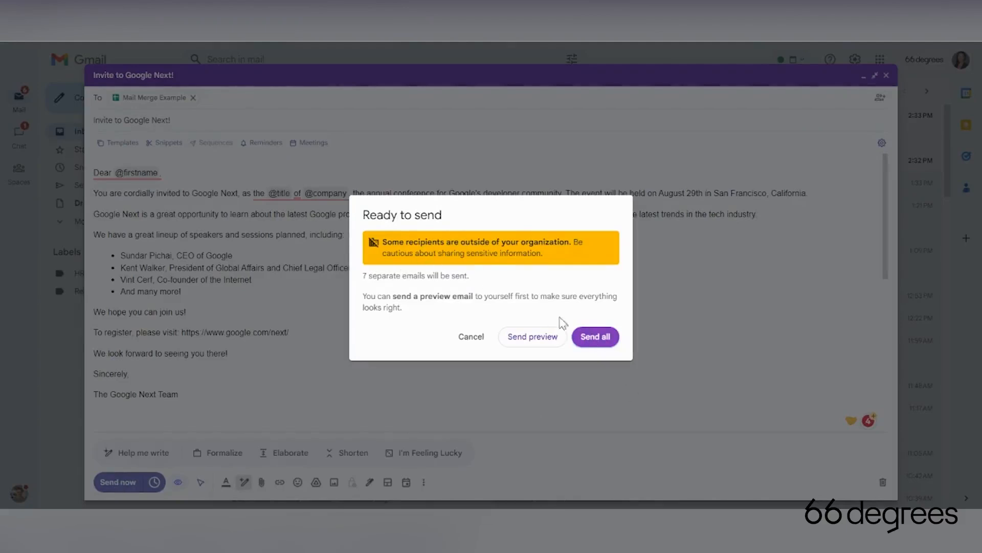
{"action": "left_click", "coordinate": [595, 336]}
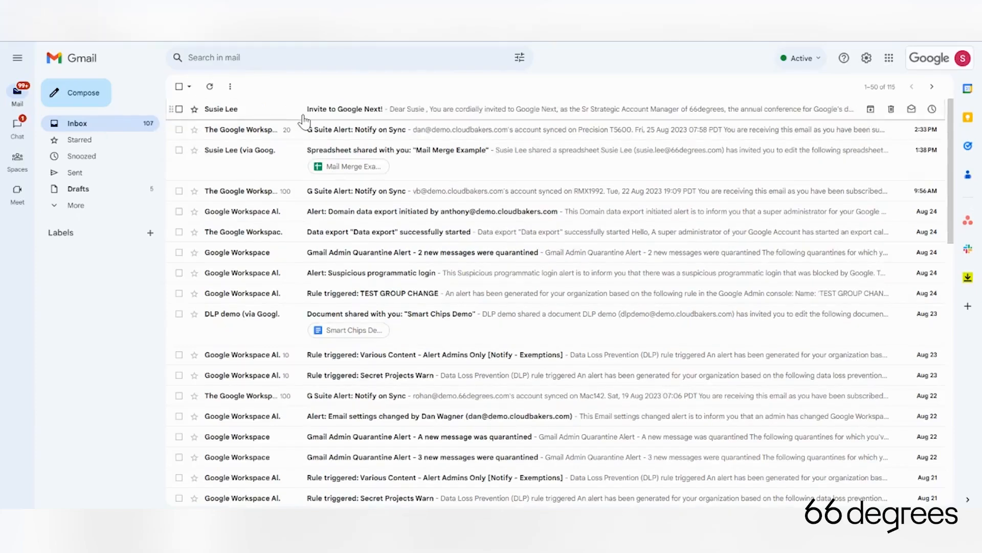
{"action": "left_click", "coordinate": [305, 122]}
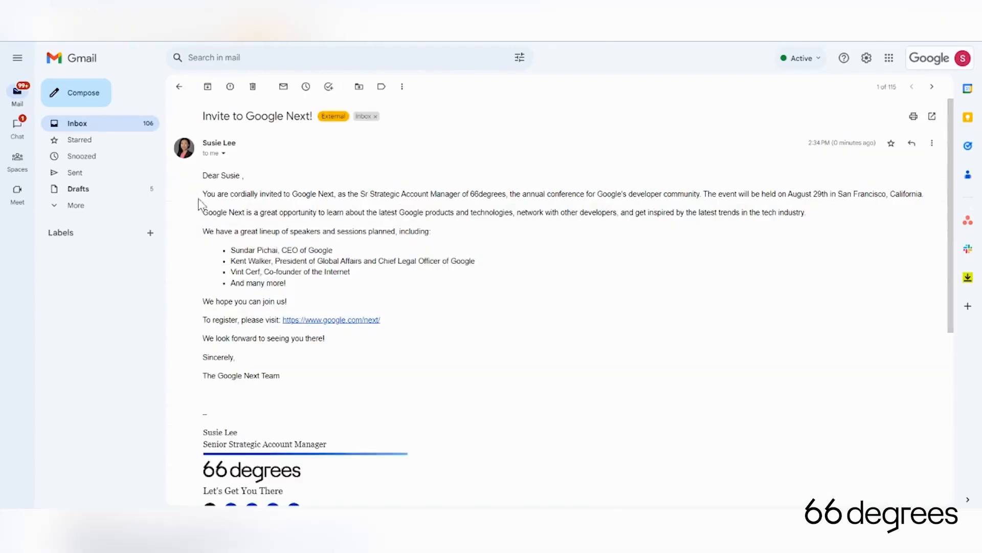